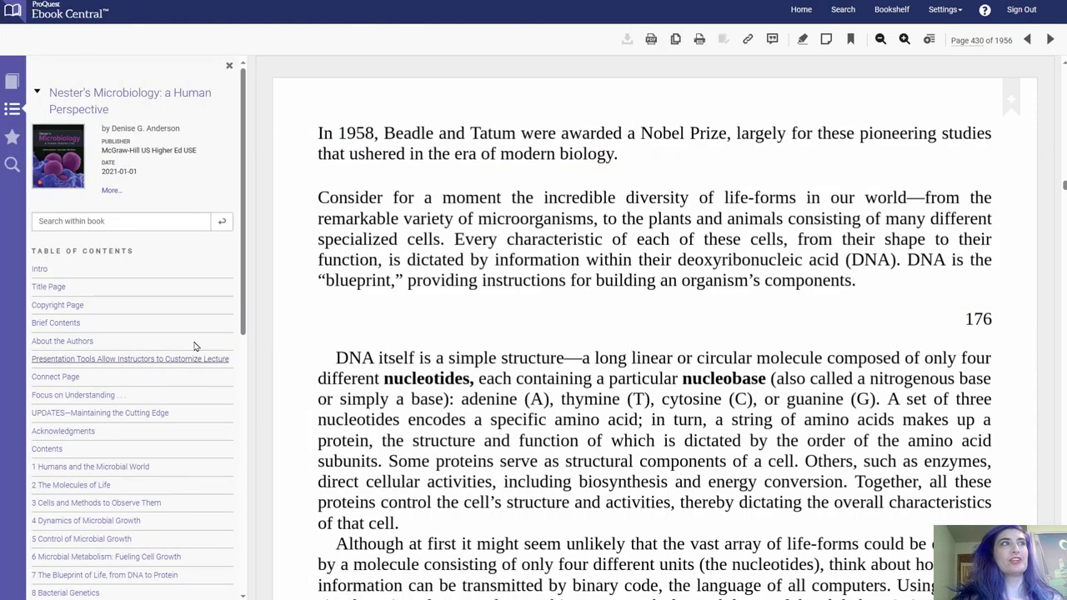
Step: Search within the book for 180 and open the match in chapter 7, The Blueprint of Life, from DNA to Protein
left_click(176, 222)
type("180")
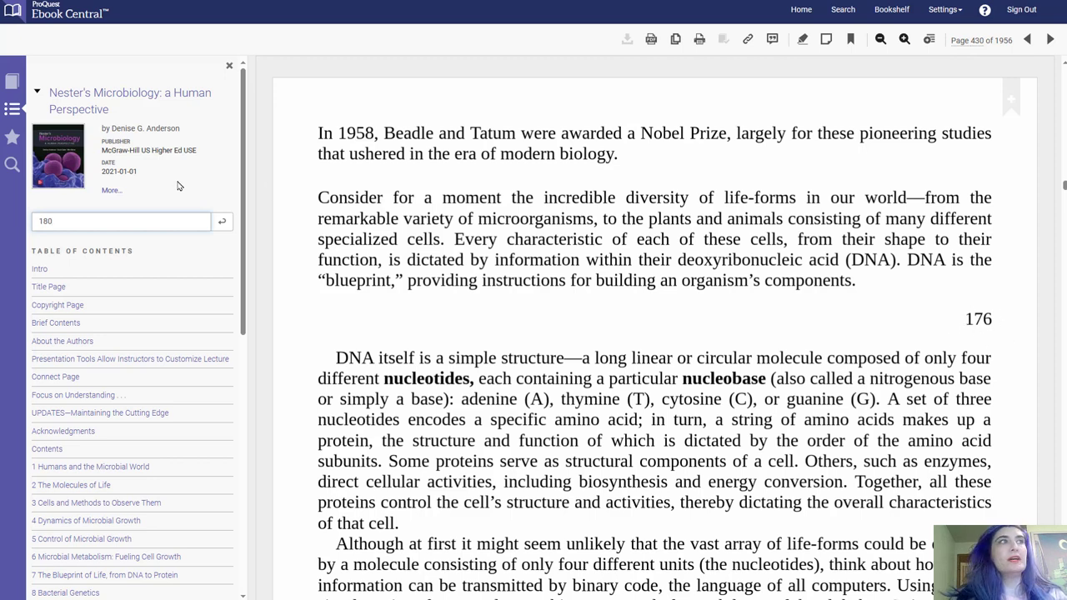
left_click(221, 223)
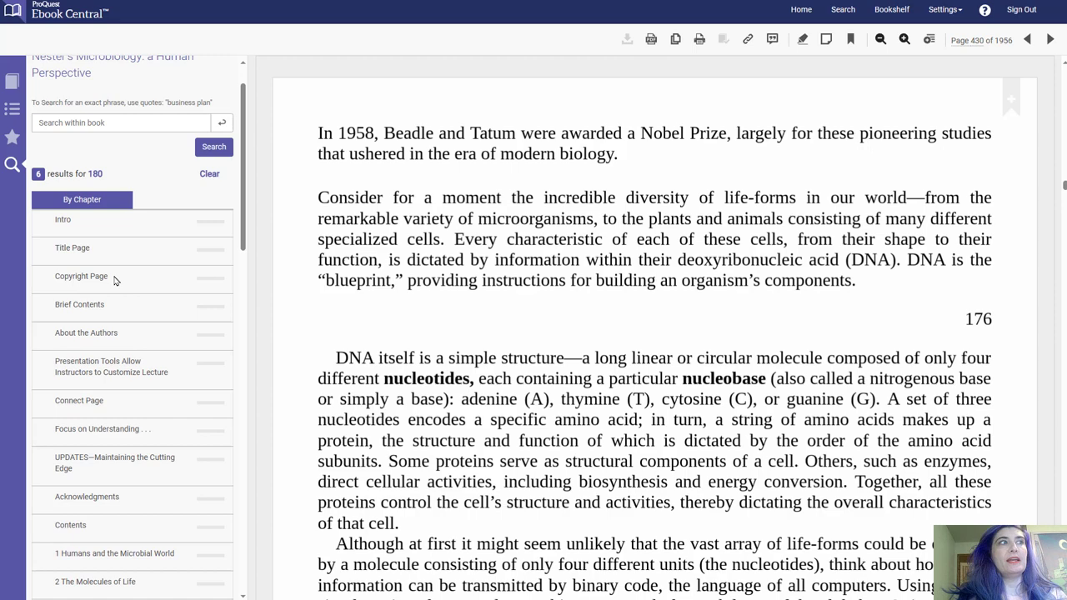
scroll(114, 276, "down", 6)
scroll(99, 370, "down", 10)
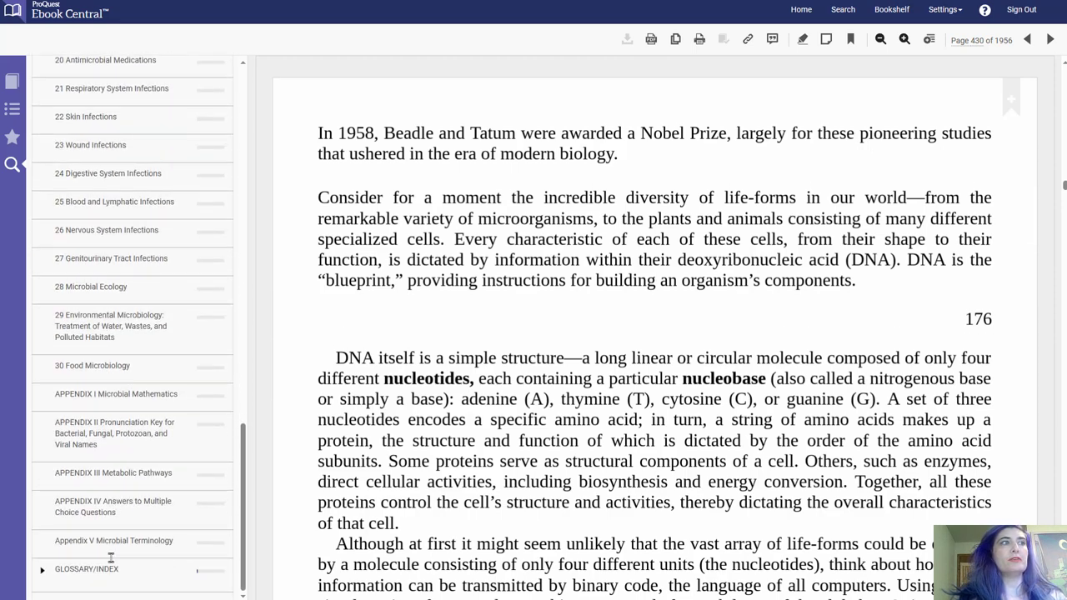
scroll(111, 409, "up", 10)
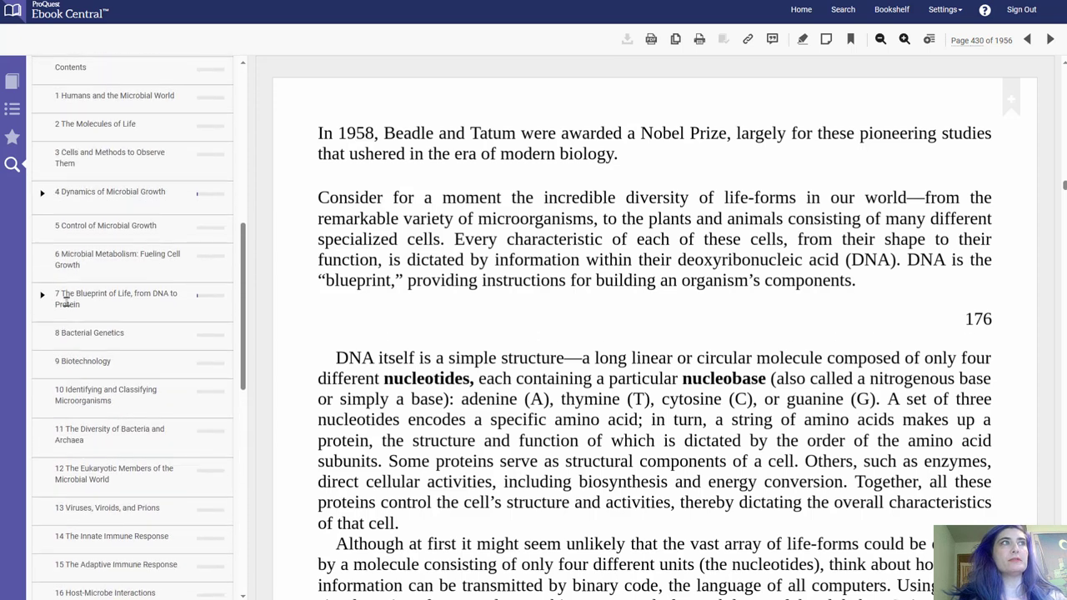
left_click(41, 297)
left_click(146, 364)
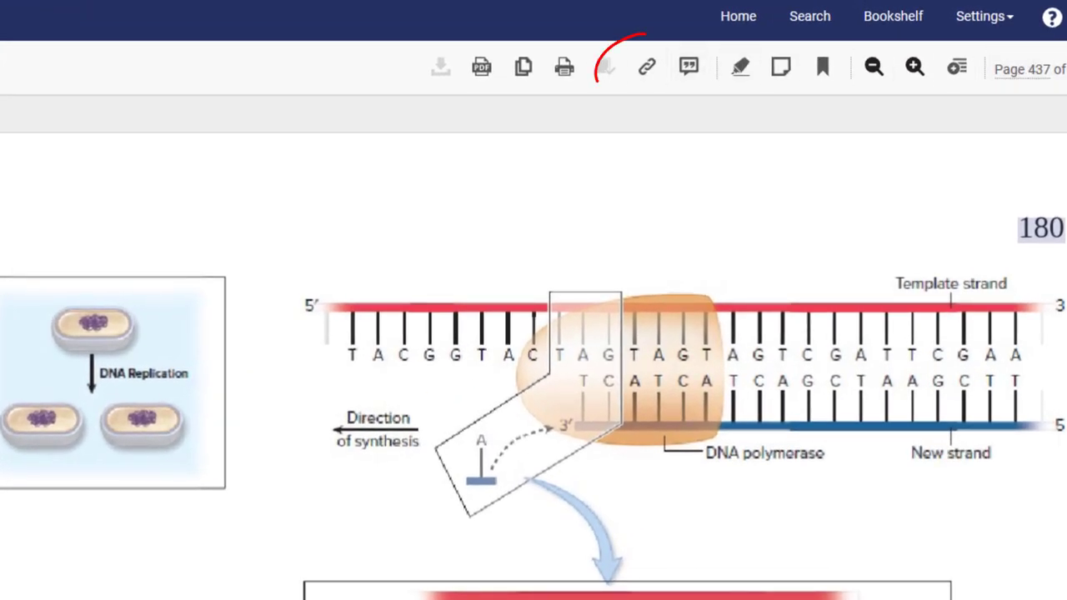
Step: Get the share link to the current book page and select the full URL for copying
left_click(647, 69)
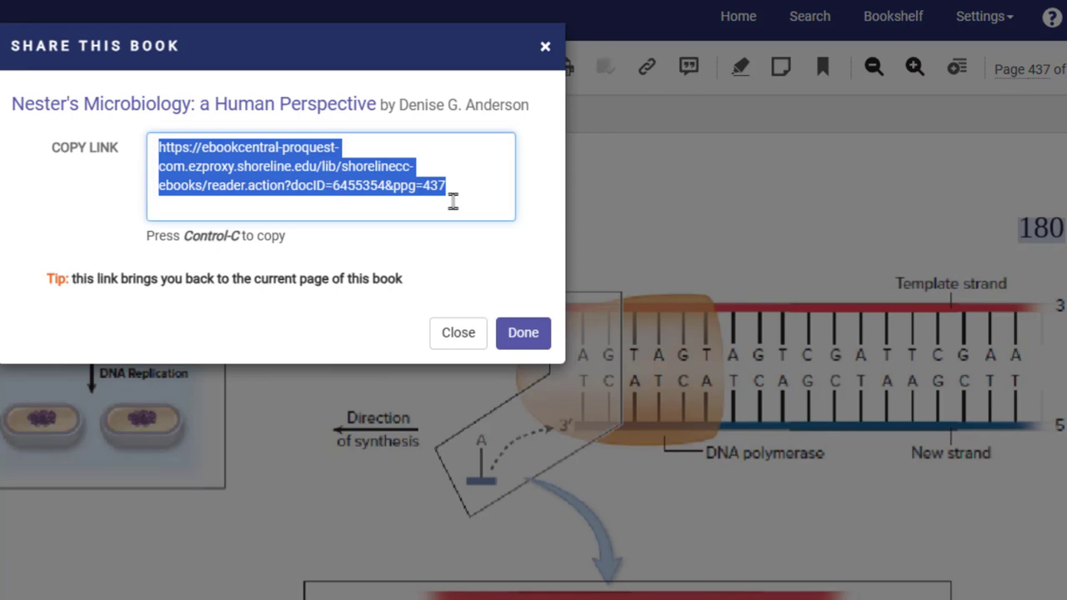
left_click(391, 192)
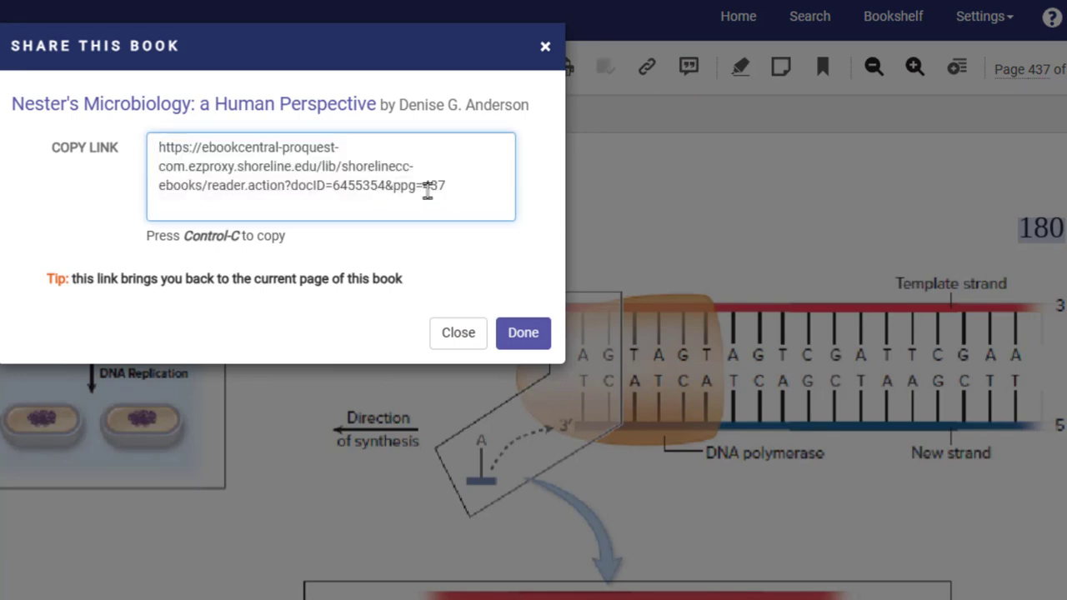
left_click_drag(451, 185, 91, 145)
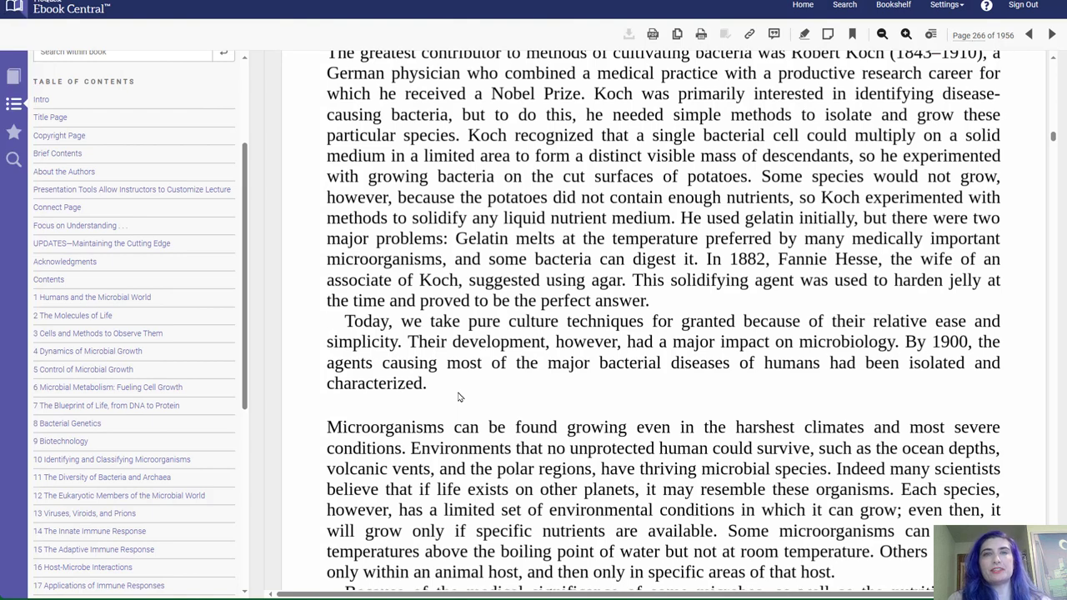
Step: Highlight in pink the sentence on page 266 starting "Some microorganisms can grow at temperatures above the boiling point of water"
scroll(470, 367, "down", 1)
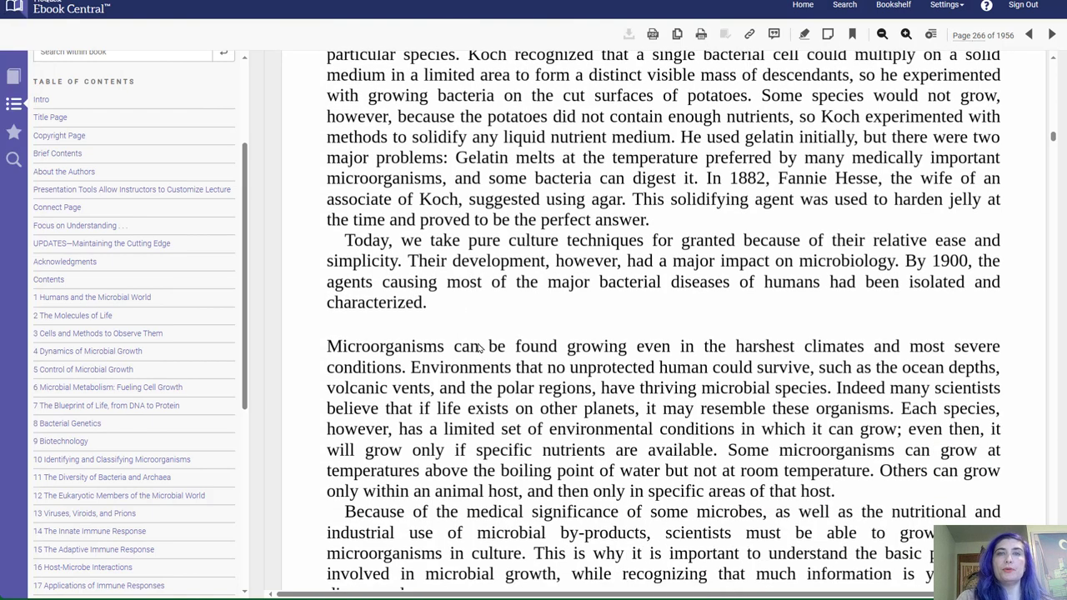
scroll(505, 363, "down", 1)
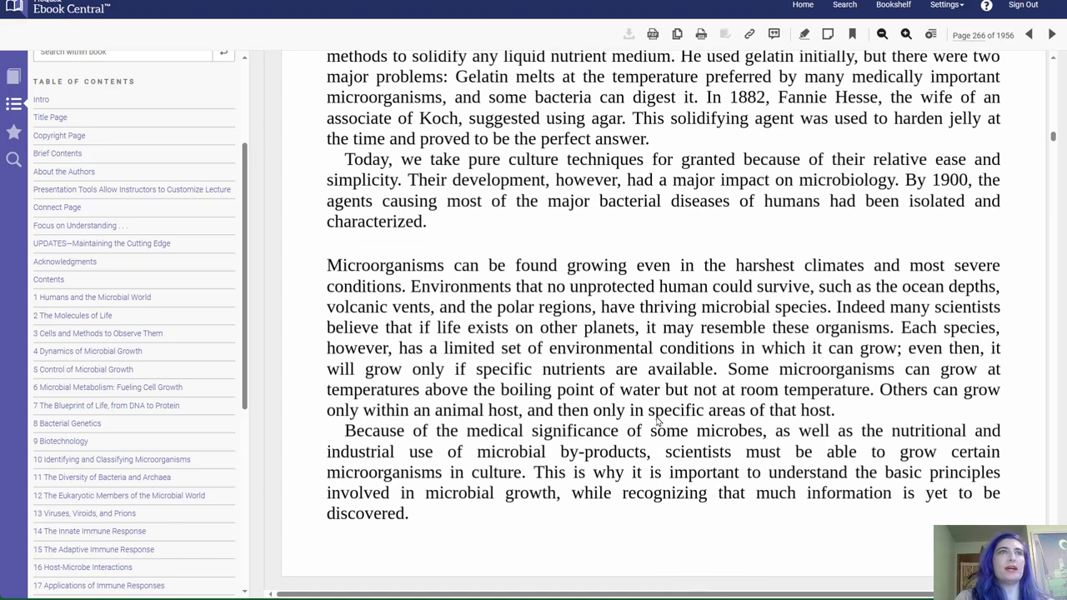
double_click(729, 373)
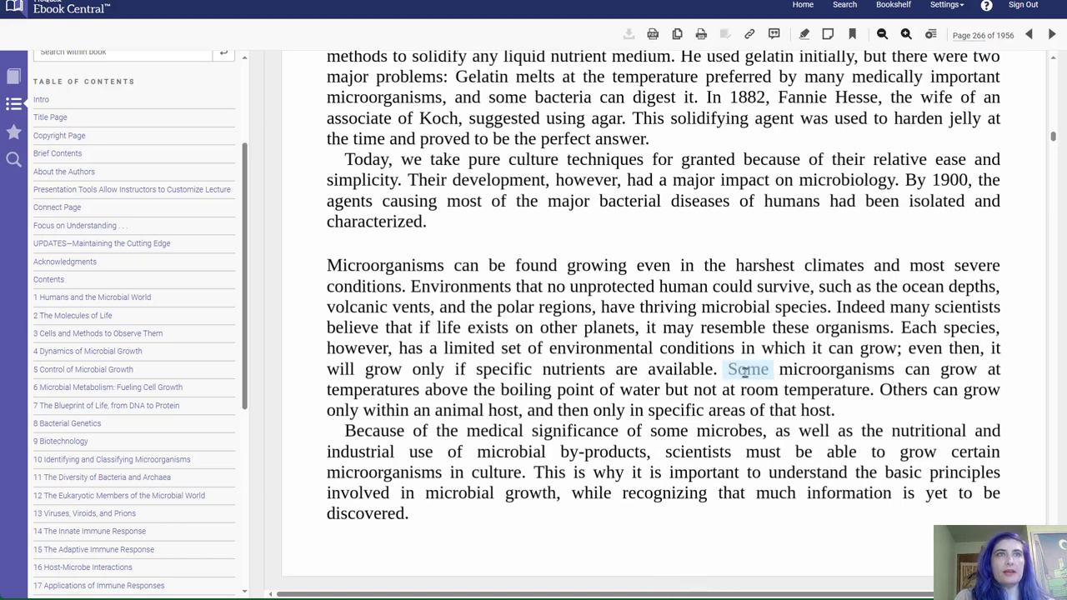
left_click_drag(745, 373, 842, 389)
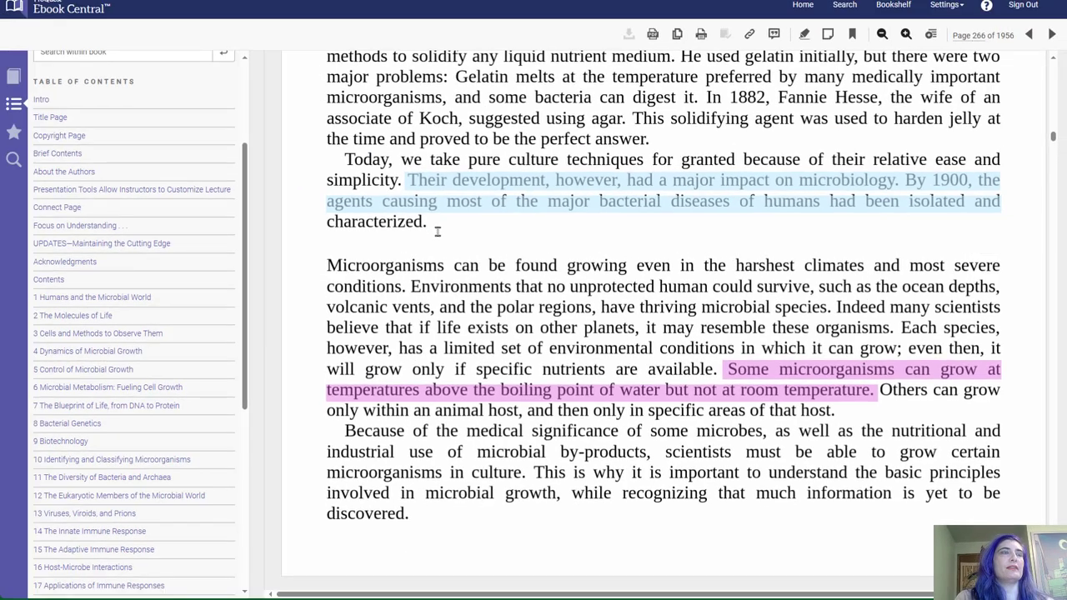
Step: Attach the note "1900 history" to the passage from "Their development, however" to "characterized" and save it
left_click_drag(437, 231, 420, 230)
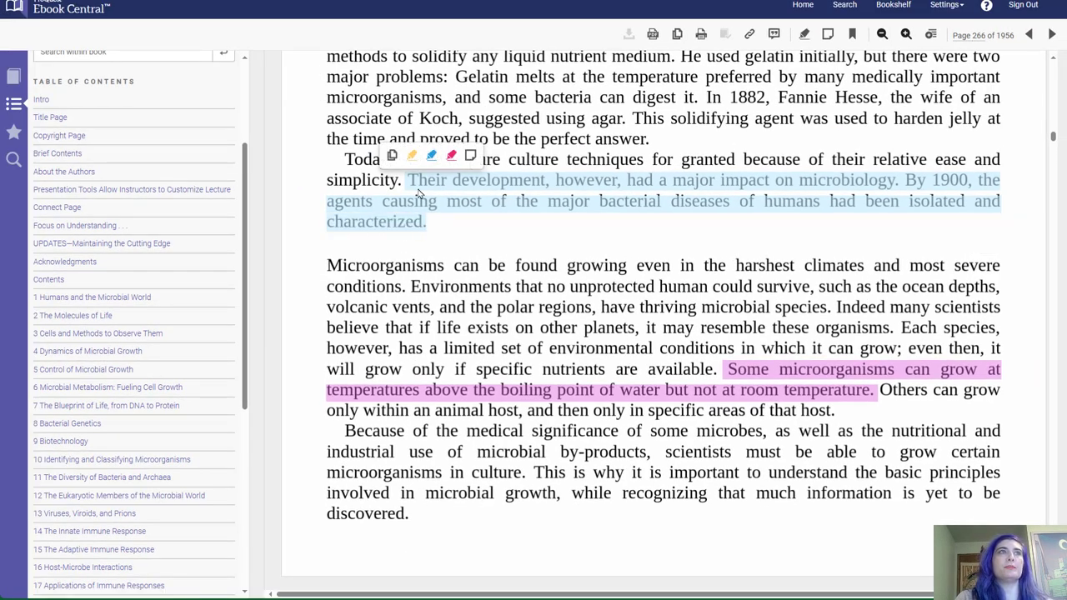
left_click(472, 157)
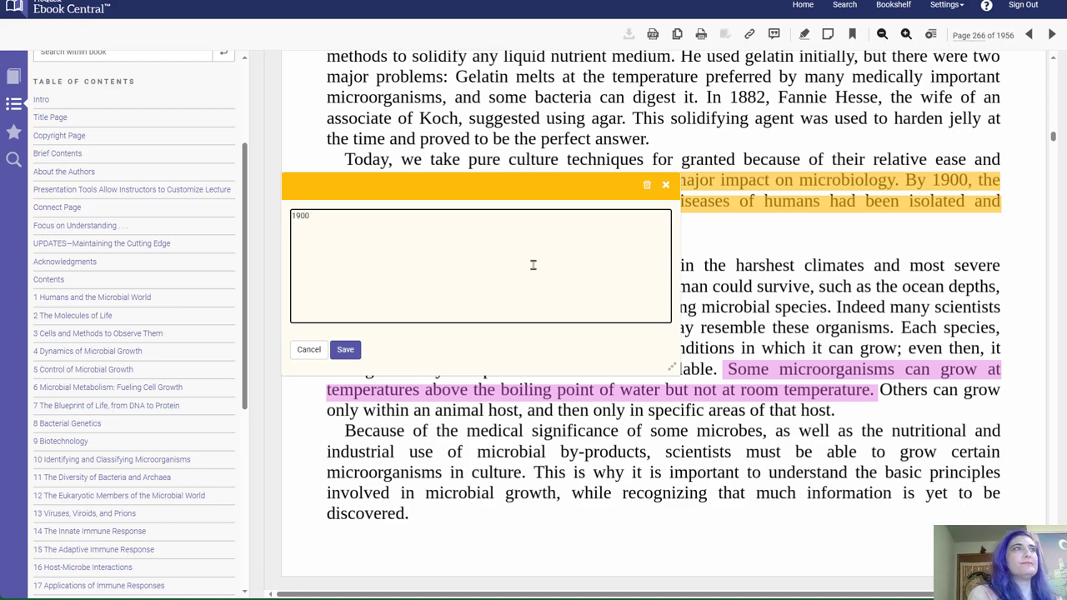
left_click(345, 351)
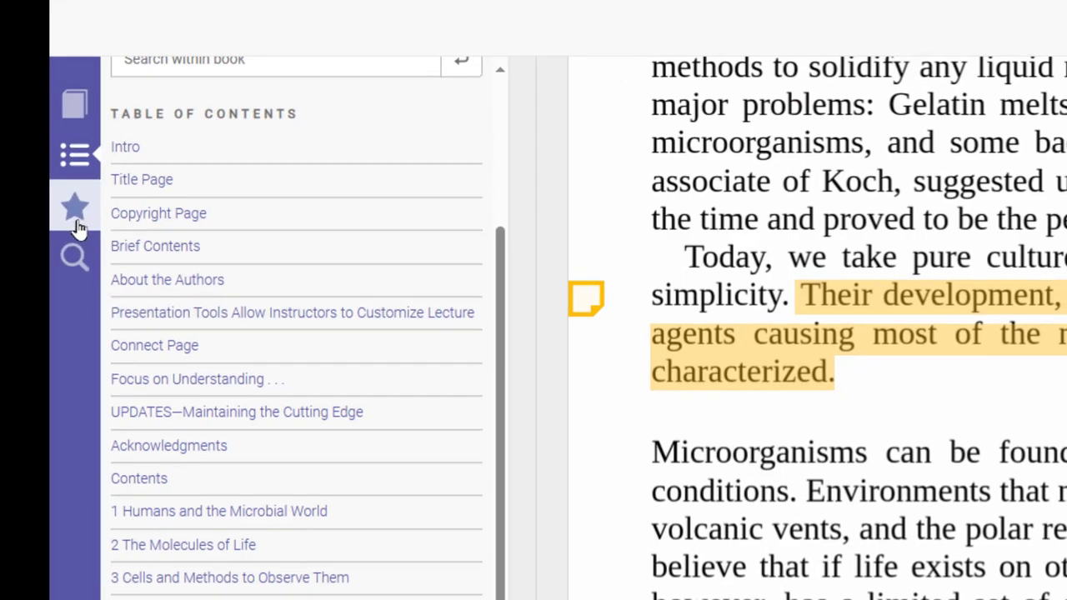
Step: Review the book's saved annotations grouped under chapter 4, Dynamics of Microbial Growth
left_click(75, 224)
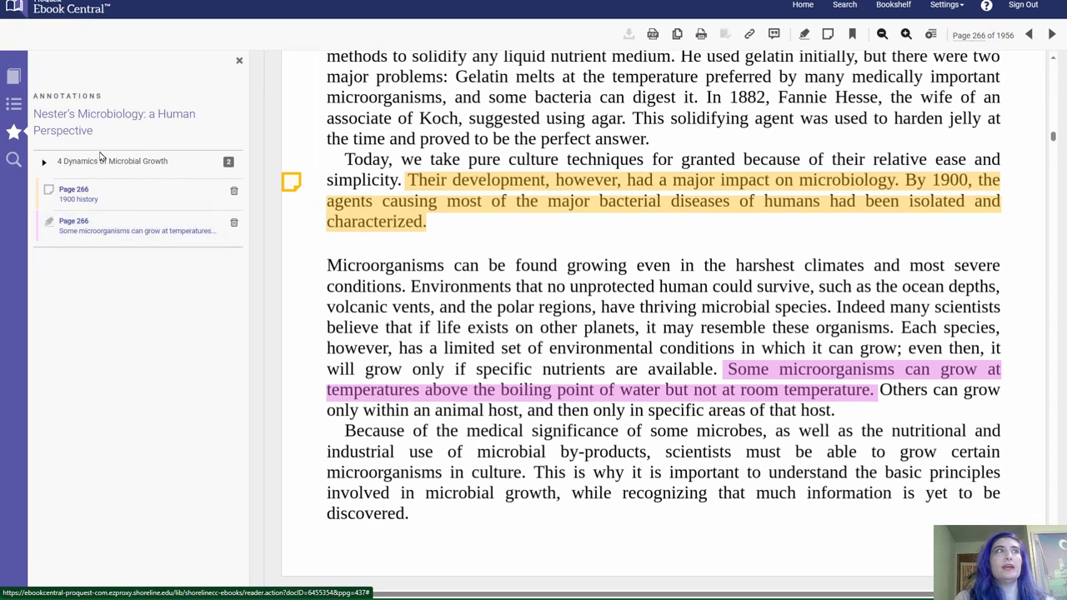
left_click(45, 163)
left_click(44, 162)
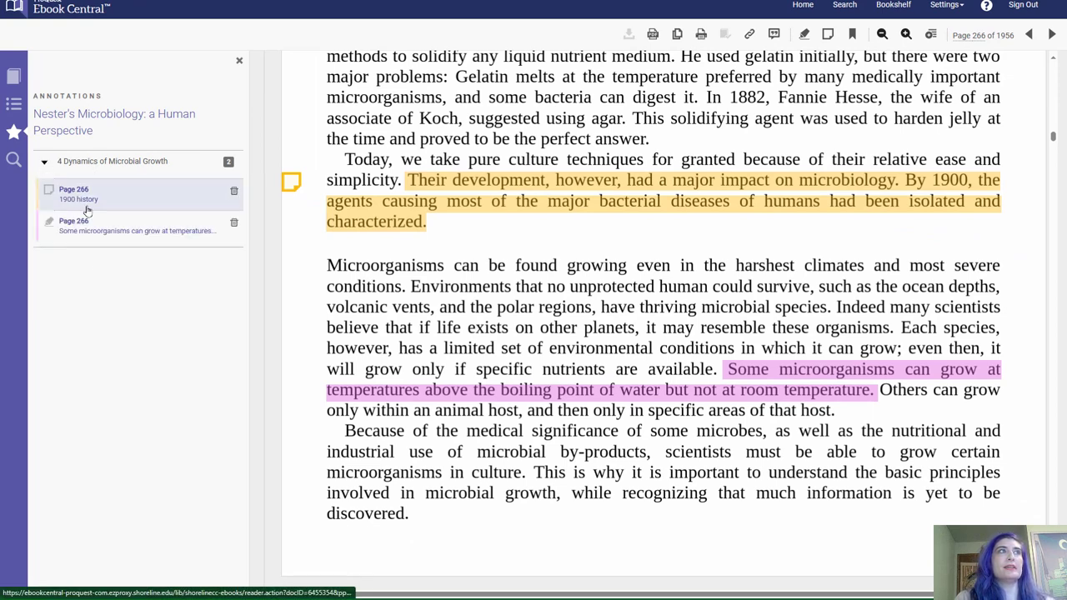
left_click(46, 166)
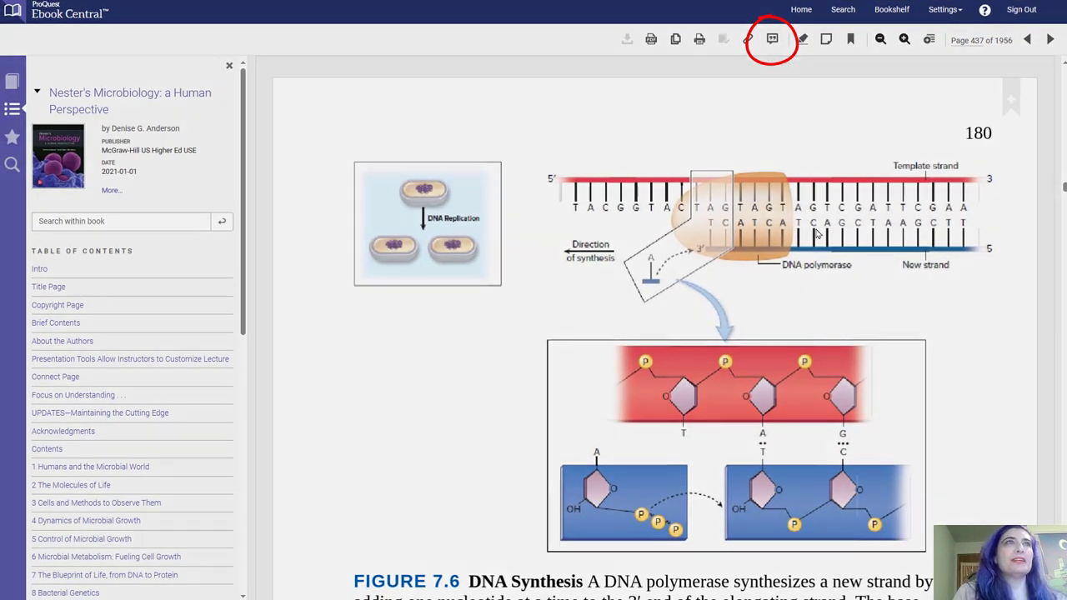
Step: Generate the book's citation in APA format and select the citation text for copying
left_click(772, 39)
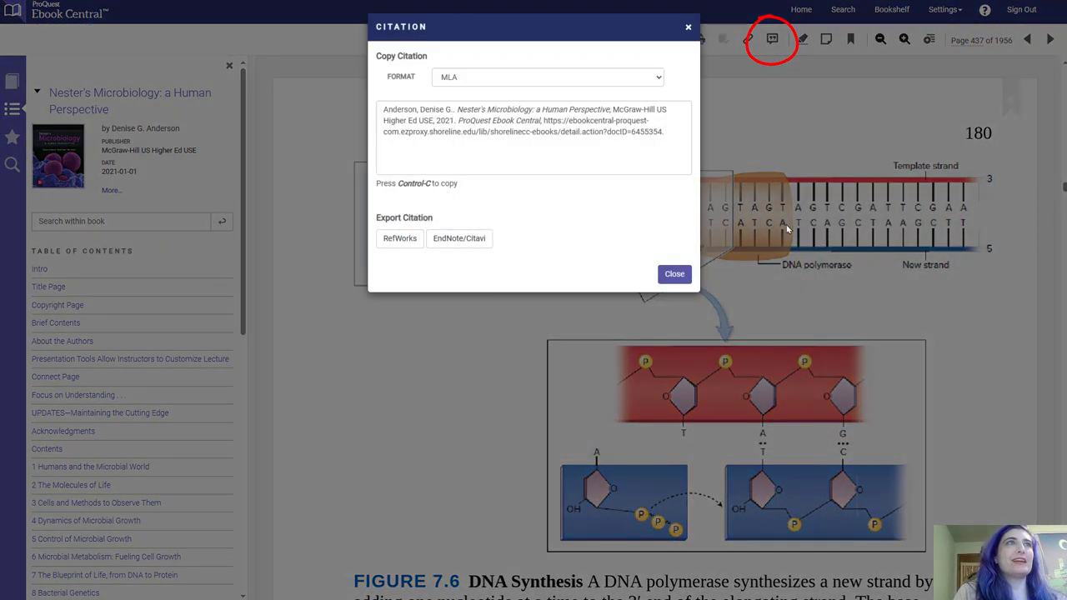
left_click(500, 77)
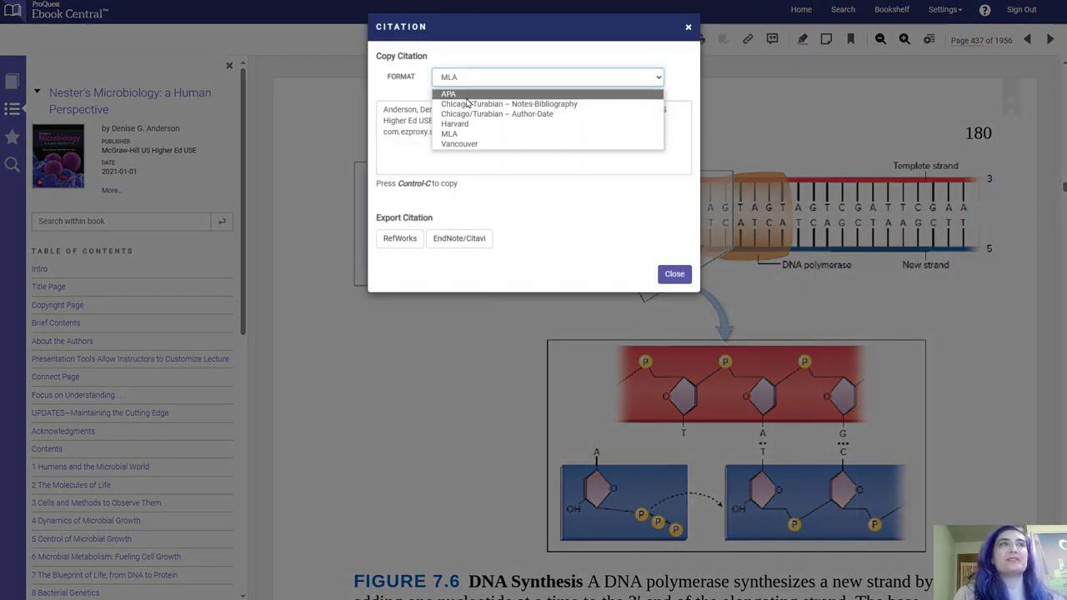
left_click(450, 93)
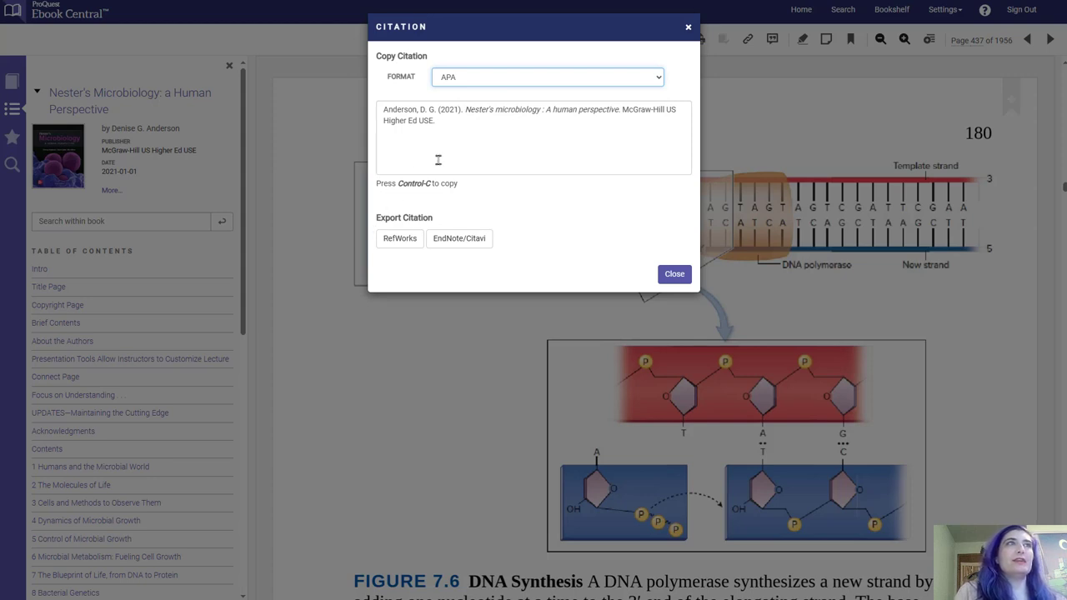
left_click_drag(438, 159, 374, 122)
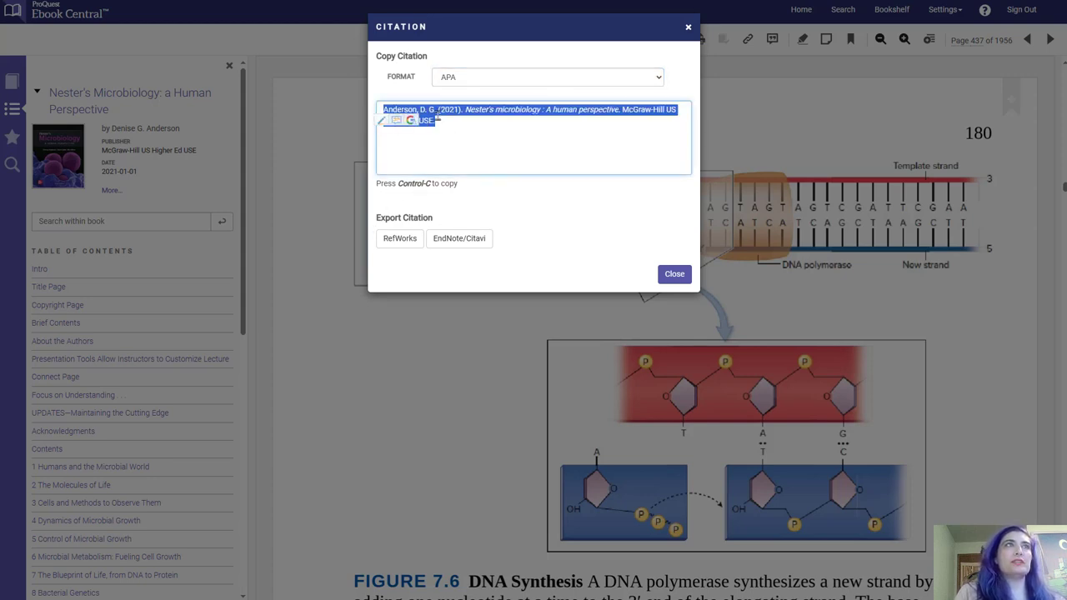
left_click(489, 213)
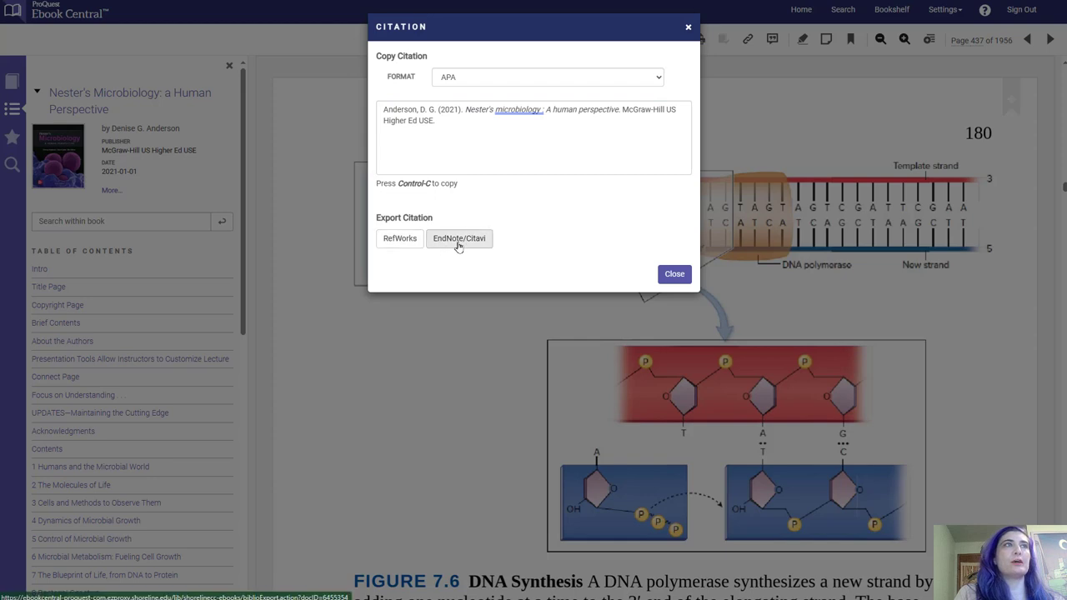
left_click(472, 125)
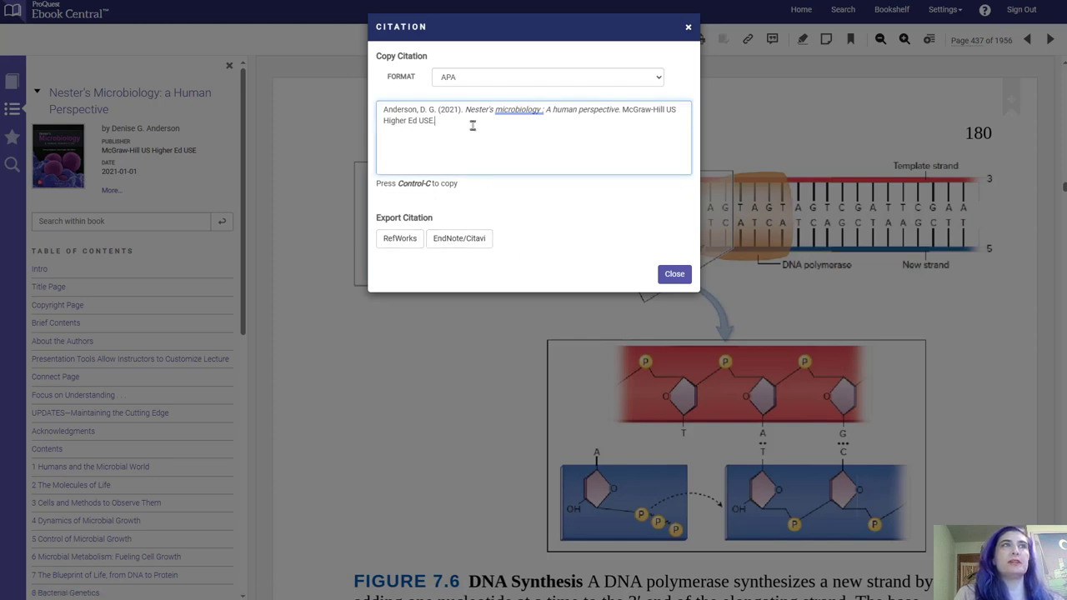
key("ctrl+a")
left_click_drag(471, 109, 607, 110)
left_click(558, 141)
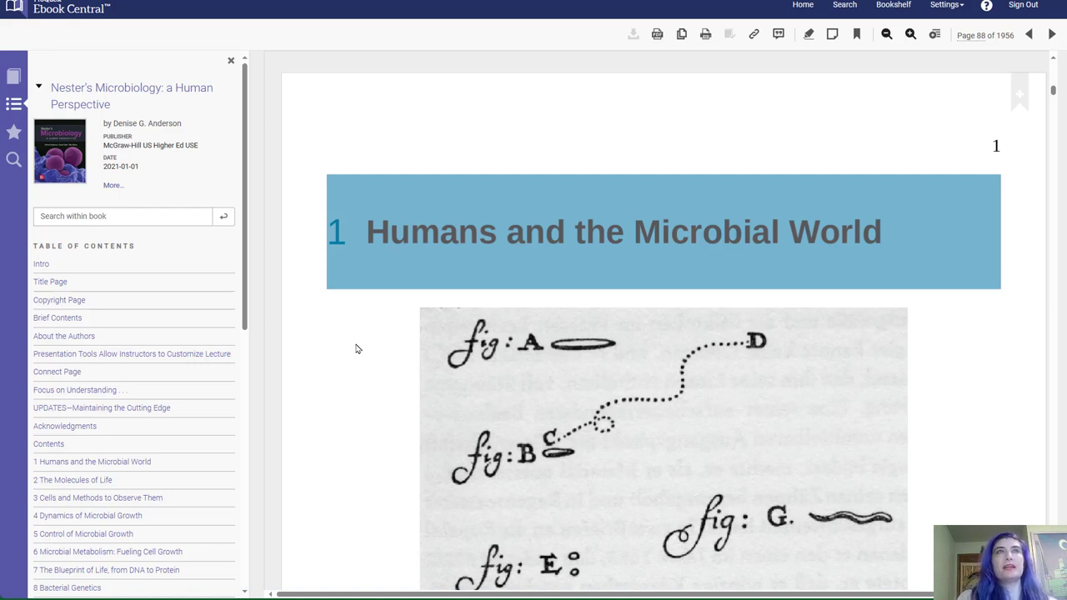
Step: Enable Text Only Mode in the profile's accessibility settings, agree to the privacy policy and terms, and save the changes
left_click(939, 12)
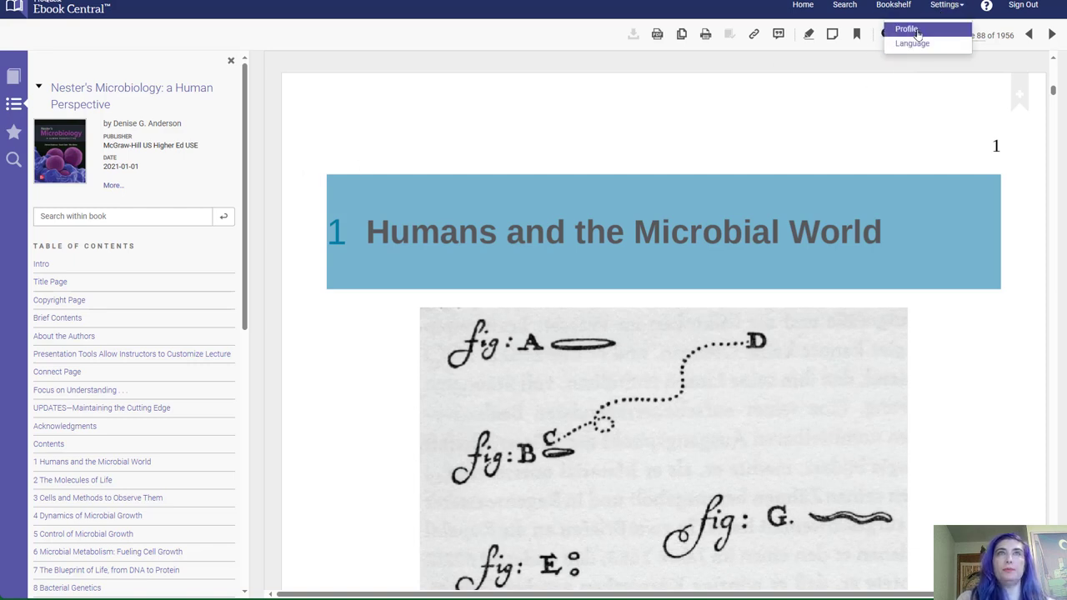
left_click(948, 12)
left_click(947, 12)
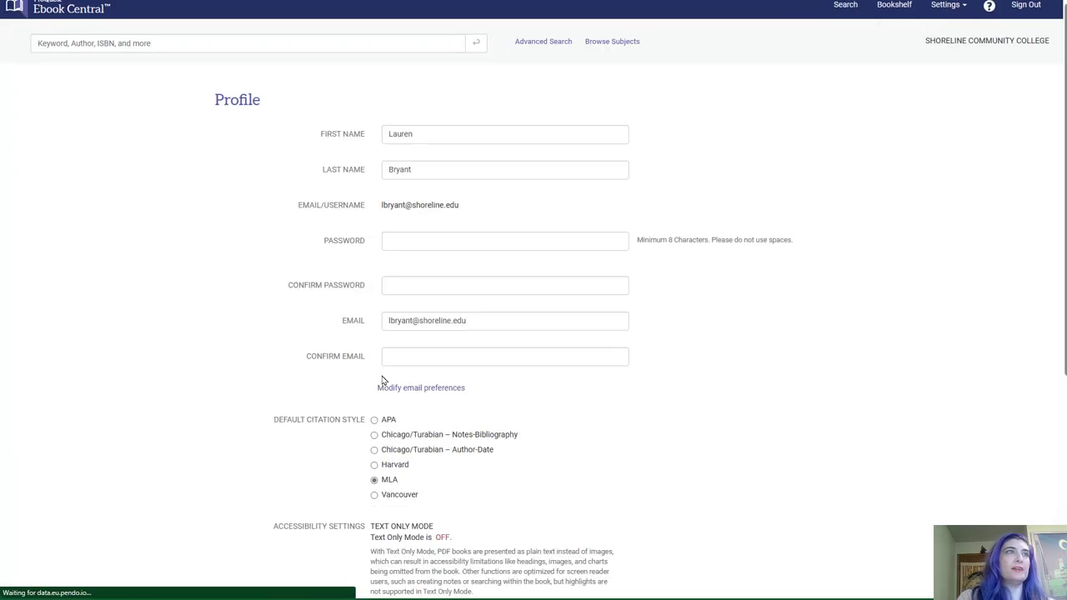
scroll(292, 334, "down", 4)
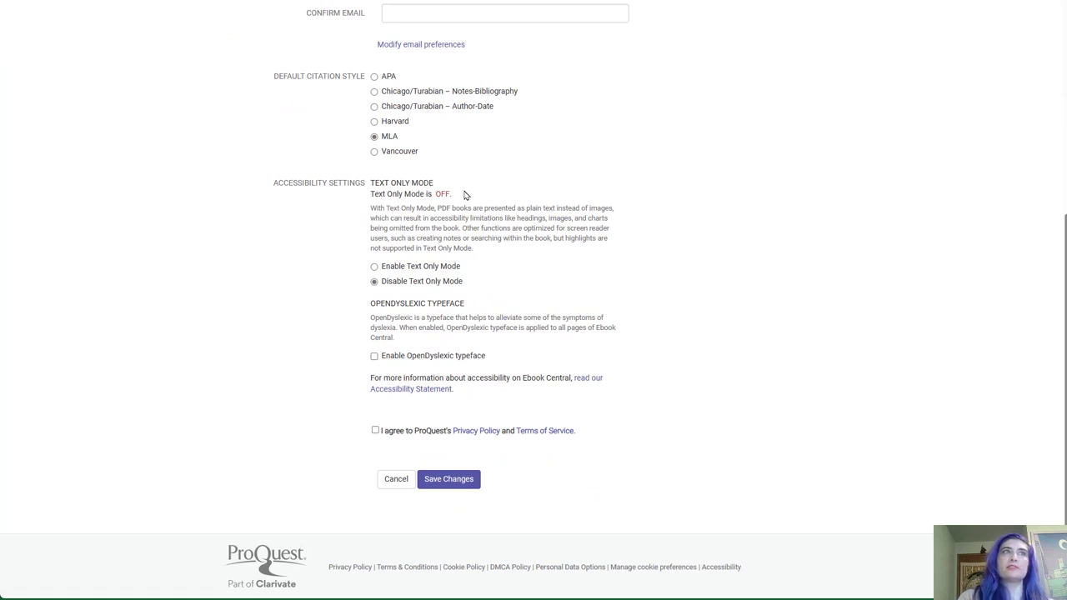
left_click(374, 267)
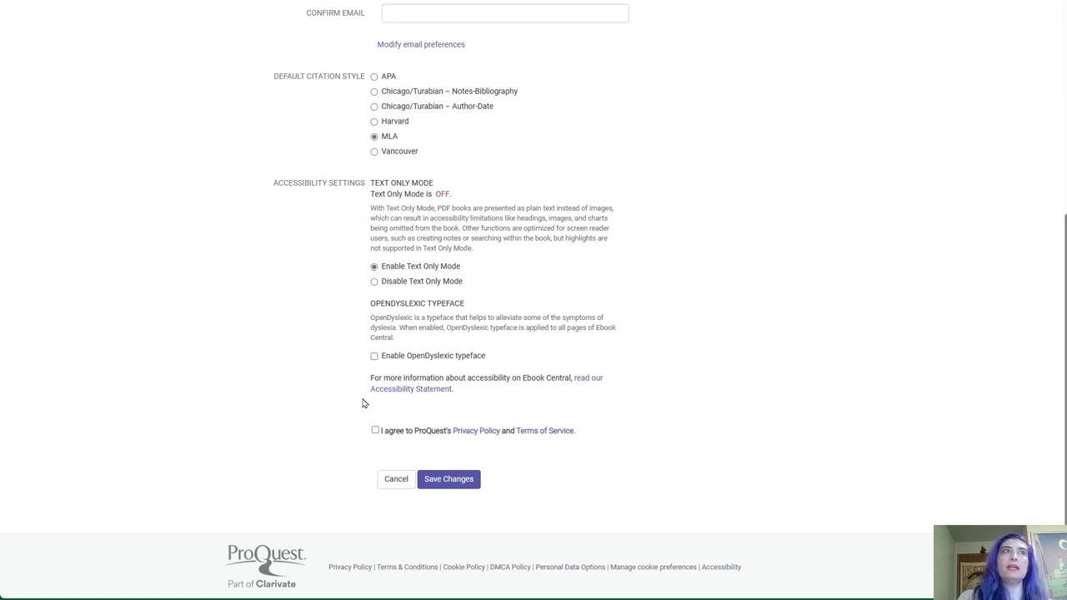
left_click(375, 430)
left_click(450, 488)
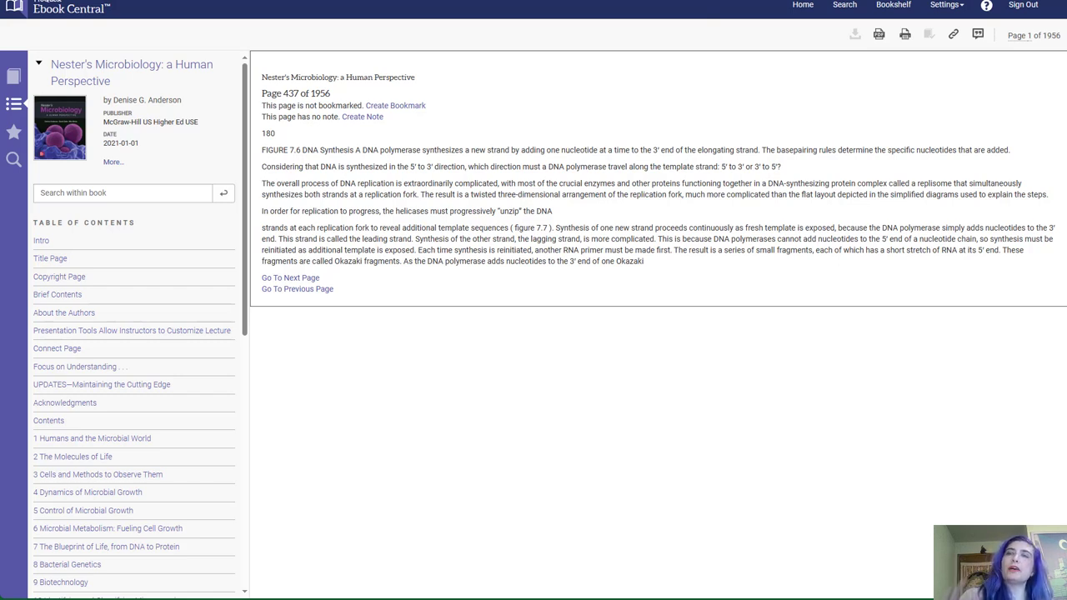
Step: Start the browser's Read Aloud on the text-only page and direct it to the Figure 7.6 DNA Synthesis text
key("ctrl+shift+u")
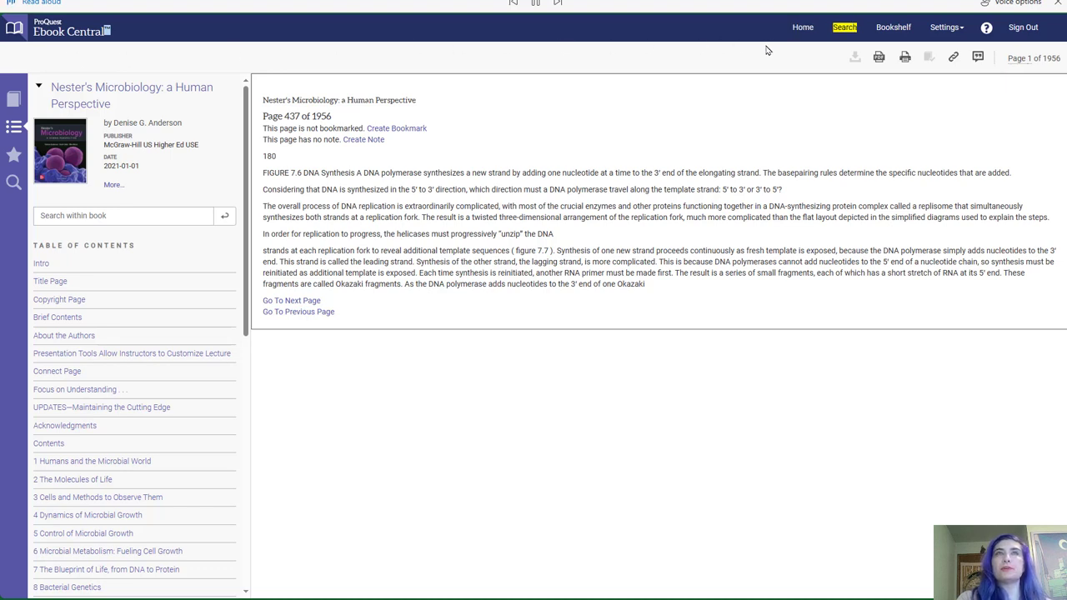
left_click(279, 173)
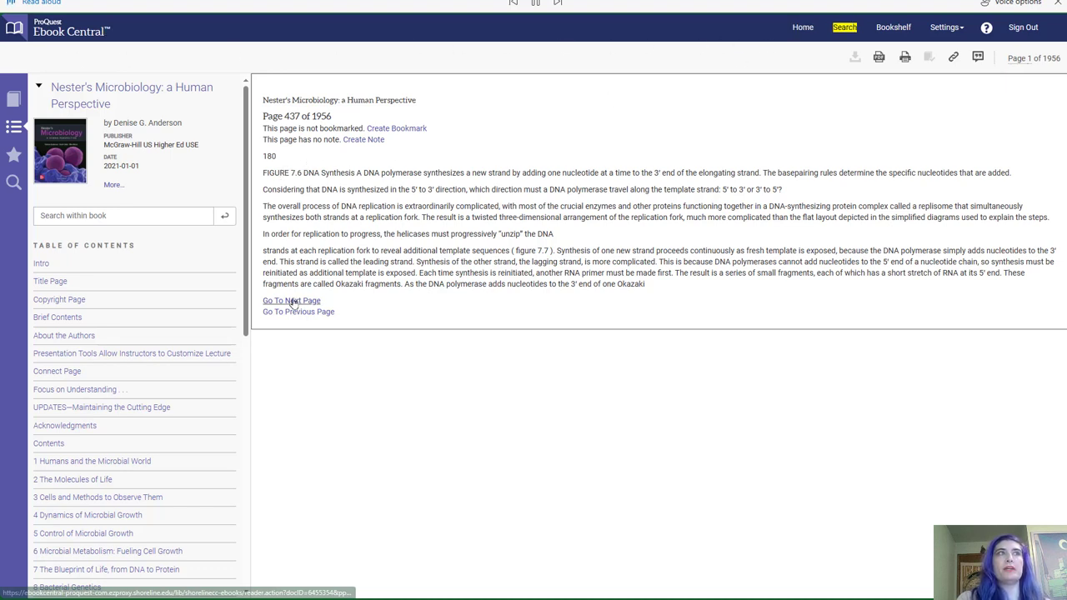